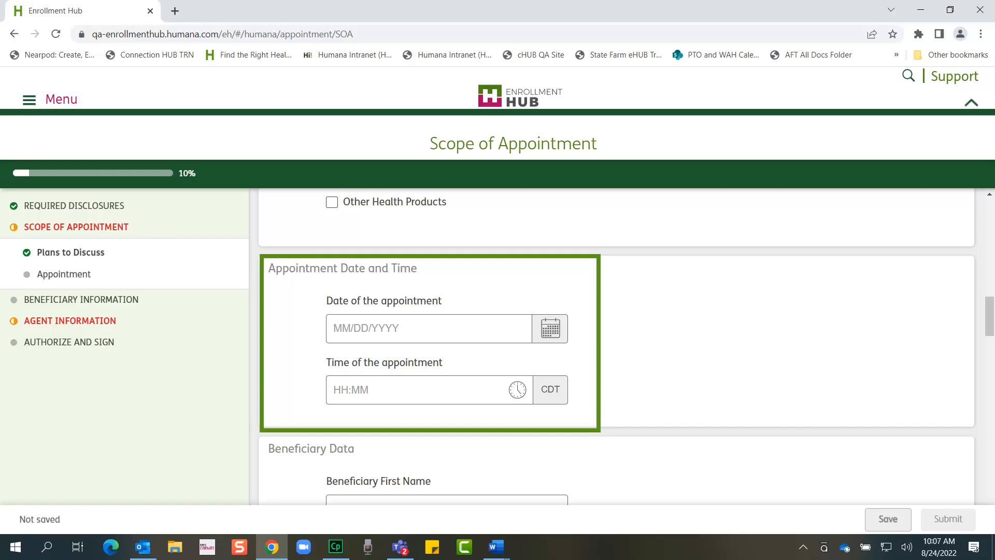
Pick August 26, 2022 as the appointment date in the calendar
{"action": "left_click", "coordinate": [433, 328]}
{"action": "scroll", "coordinate": [432, 265], "scroll_direction": "up", "scroll_amount": 1}
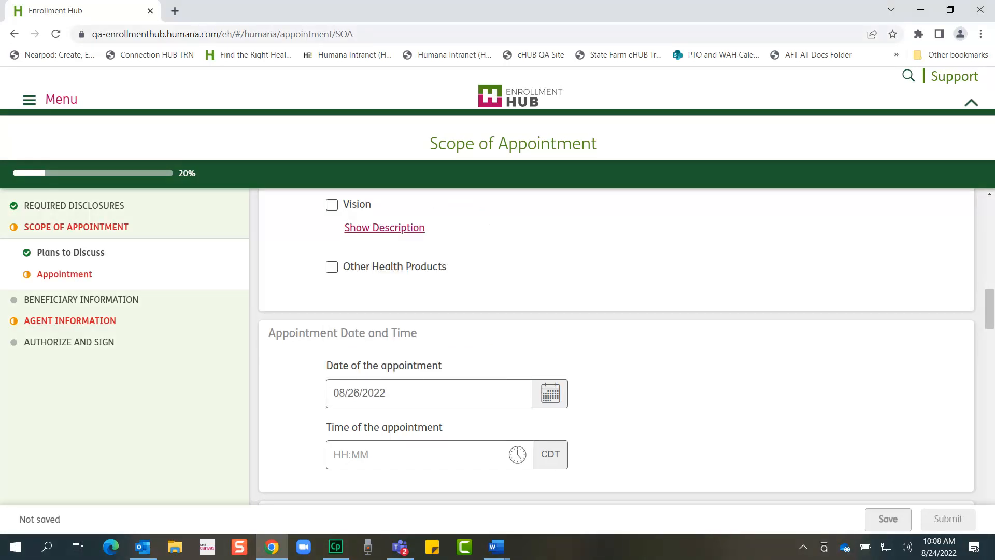
{"action": "left_click", "coordinate": [429, 455]}
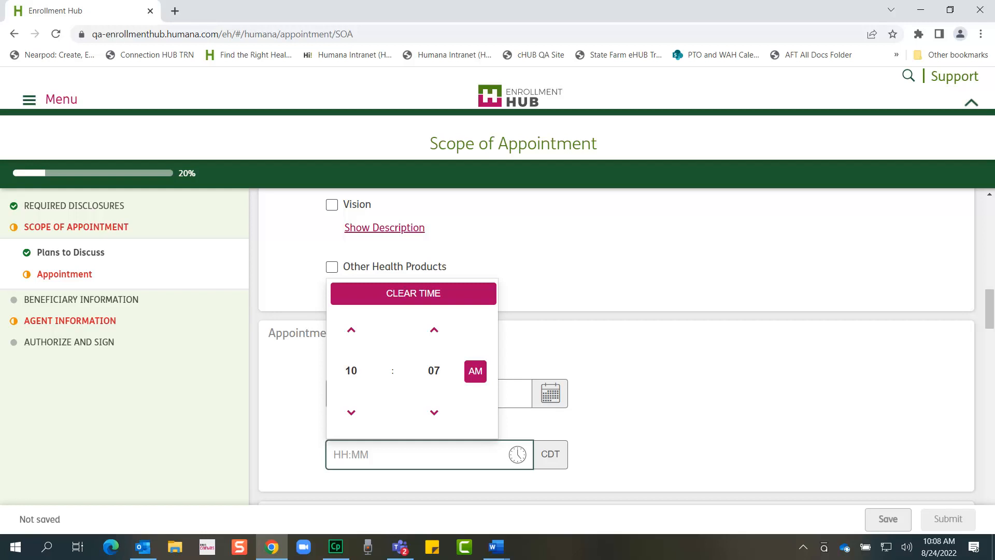
Set the appointment time to 01:00 PM
{"action": "left_click", "coordinate": [351, 370]}
{"action": "left_click", "coordinate": [391, 348]}
{"action": "left_click", "coordinate": [433, 370]}
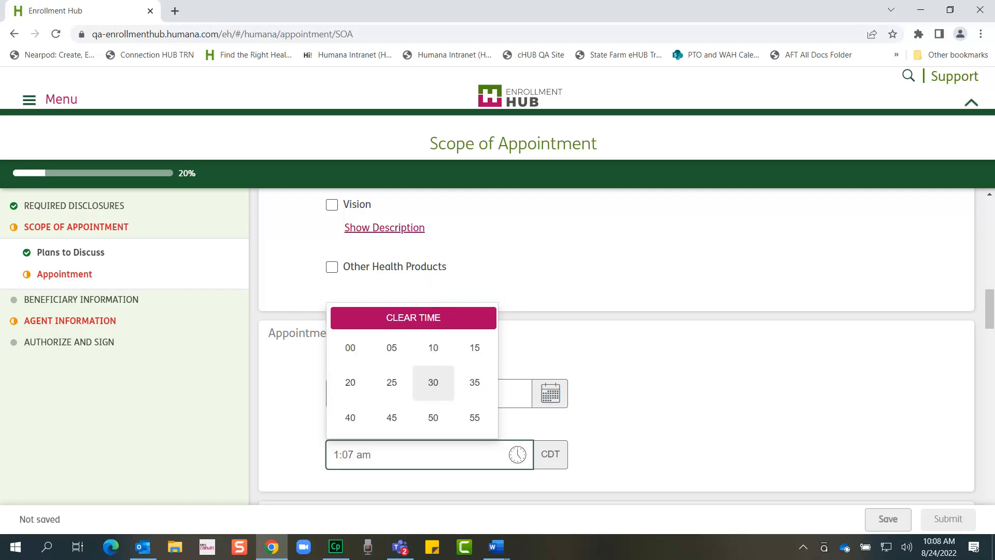
{"action": "left_click", "coordinate": [350, 347]}
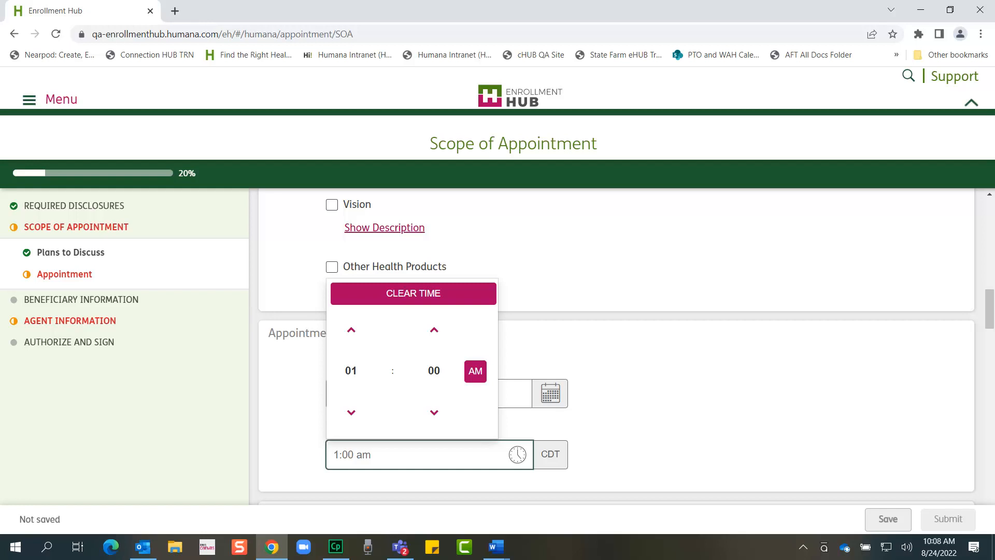
{"action": "left_click", "coordinate": [475, 371]}
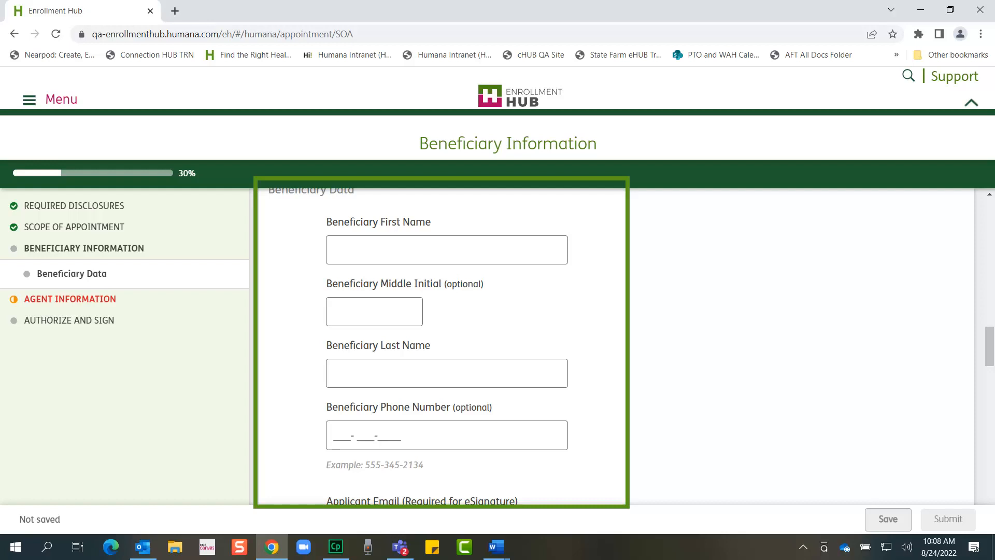
Enter the beneficiary's first name, last name and phone number in Beneficiary Data
{"action": "left_click", "coordinate": [447, 250]}
{"action": "type", "text": "Mickey"}
{"action": "key", "text": "Tab"}
{"action": "key", "text": "Tab"}
{"action": "type", "text": "Mouse"}
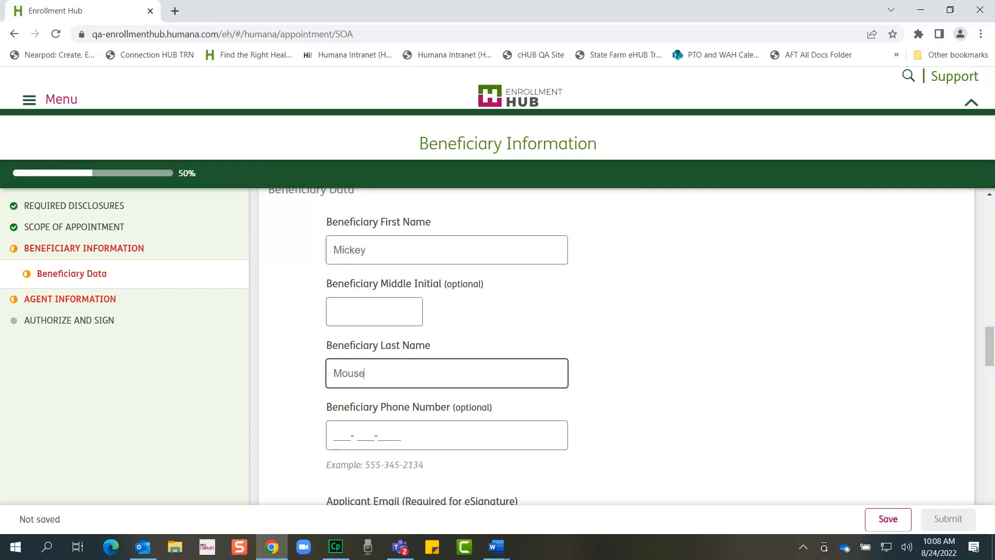
{"action": "key", "text": "Tab"}
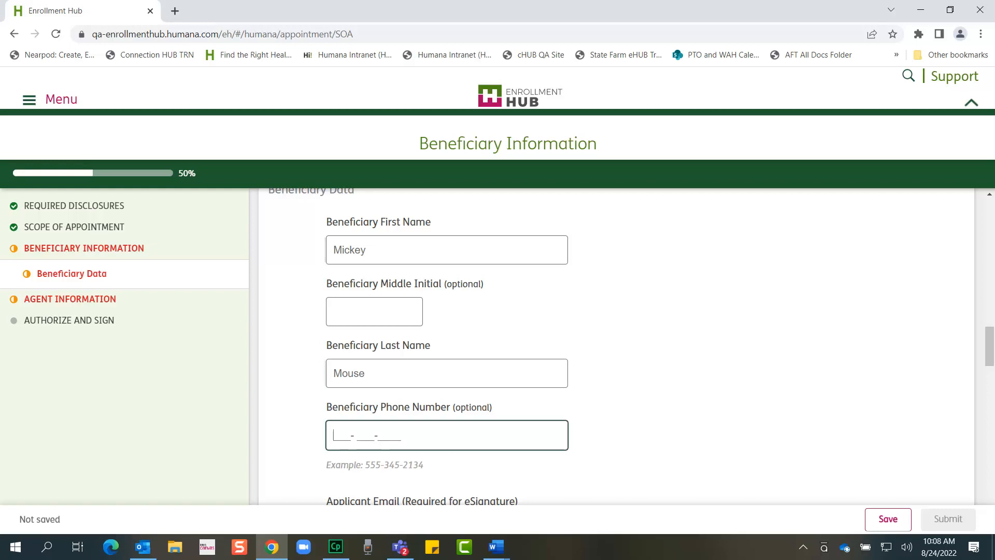
{"action": "type", "text": "5021111111"}
{"action": "scroll", "coordinate": [617, 346], "scroll_direction": "down", "scroll_amount": 4}
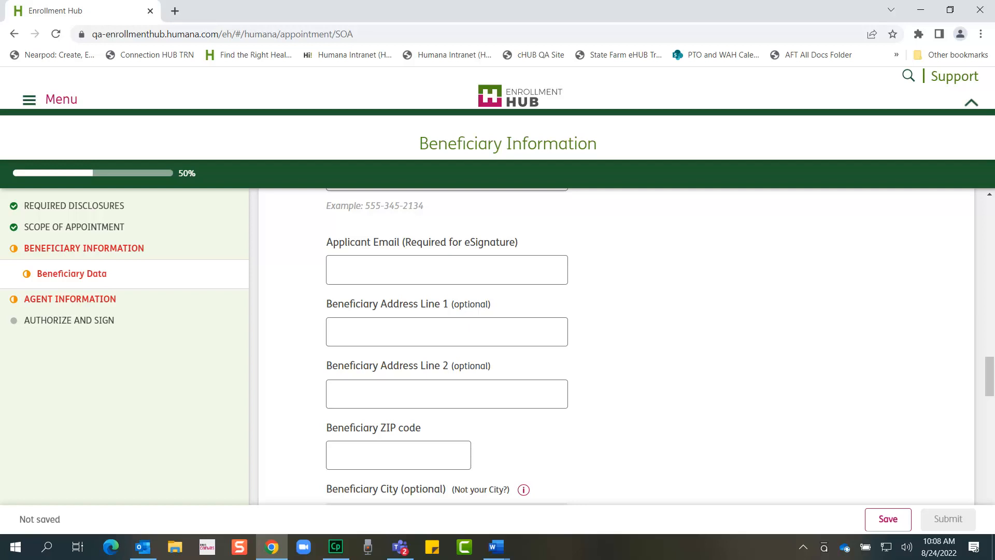
Fill in the applicant's email address, first address line and ZIP code
{"action": "left_click", "coordinate": [447, 270]}
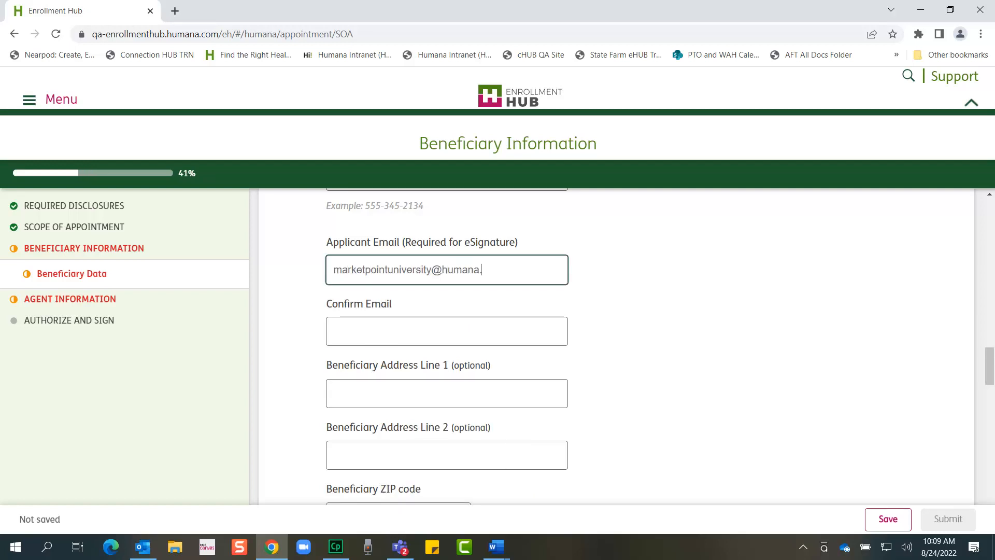
{"action": "key", "text": "Tab"}
{"action": "key", "text": "Tab"}
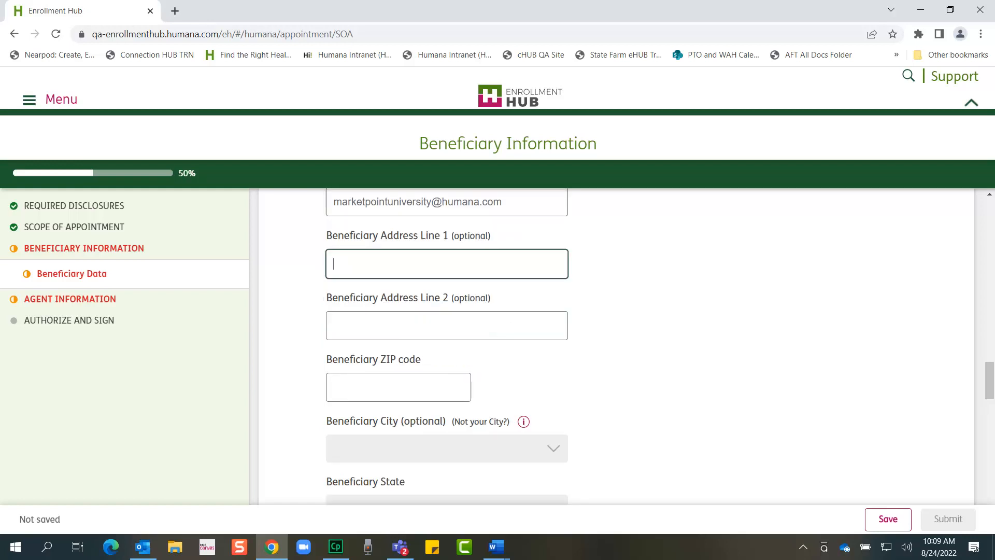
{"action": "type", "text": "123 Disney Lane"}
{"action": "key", "text": "Tab"}
{"action": "type", "text": "40202"}
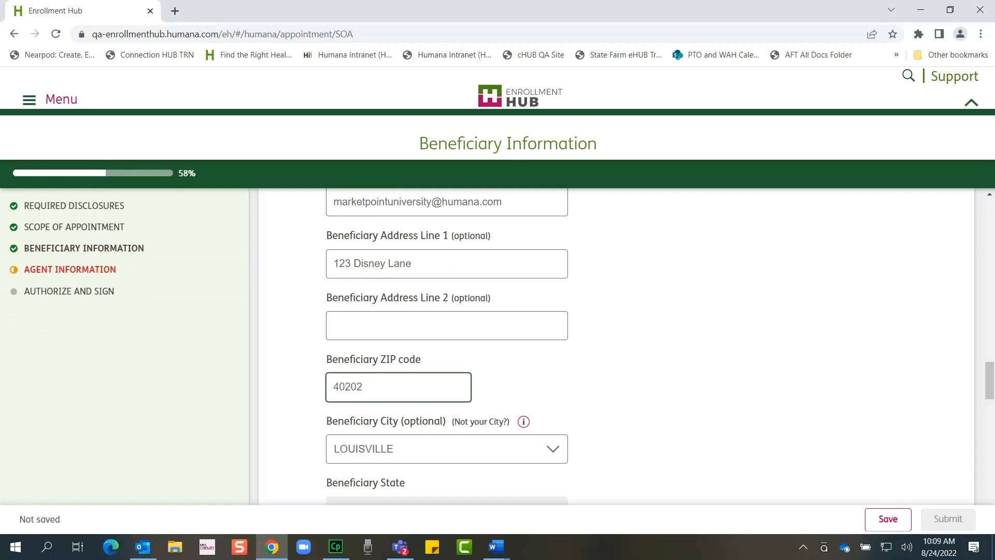
{"action": "scroll", "coordinate": [617, 346], "scroll_direction": "down", "scroll_amount": 3}
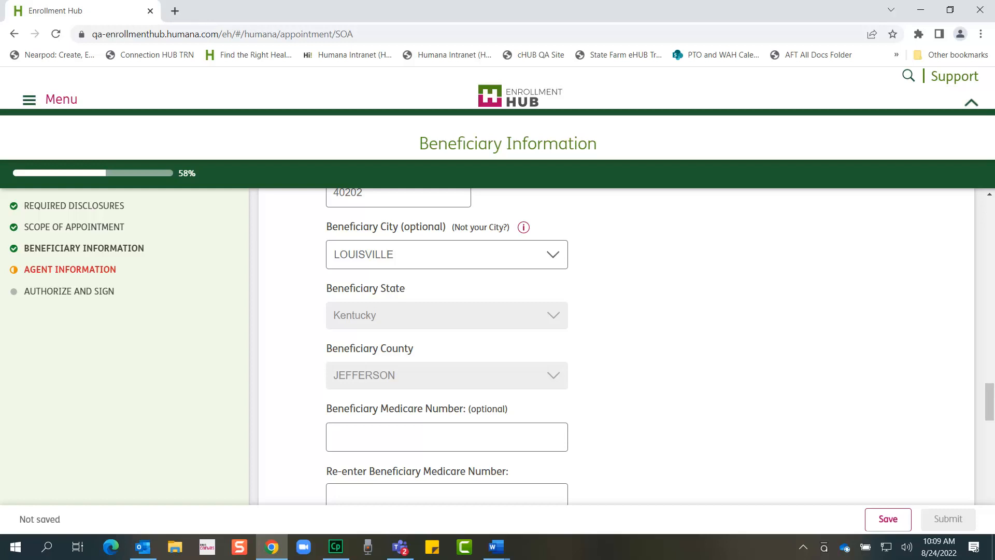
{"action": "scroll", "coordinate": [617, 346], "scroll_direction": "down", "scroll_amount": 2}
Enter and confirm the beneficiary's Medicare number, then pick the date of birth
{"action": "left_click", "coordinate": [447, 307]}
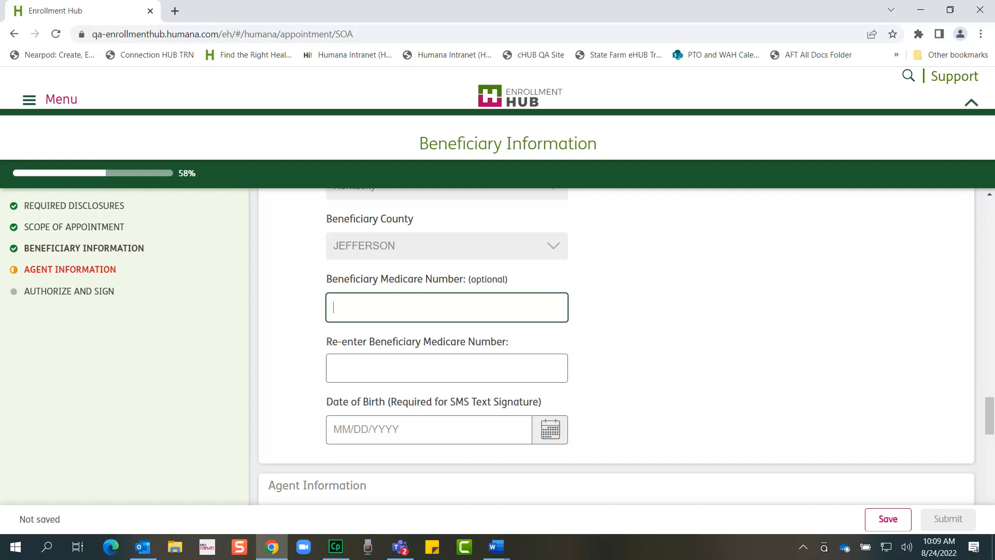
{"action": "type", "text": "1AA2AA3AA45"}
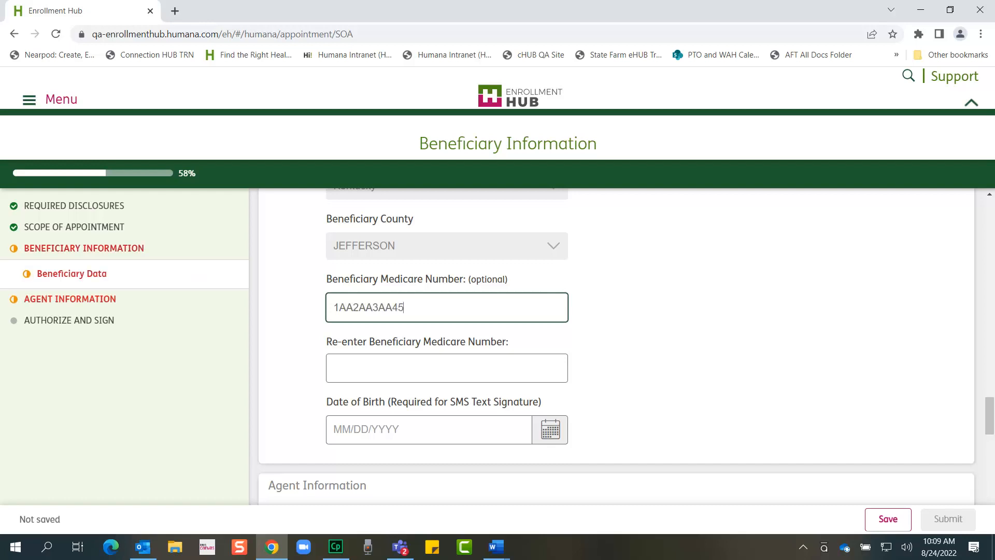
{"action": "key", "text": "Tab"}
{"action": "type", "text": "1AA2AA3AA45"}
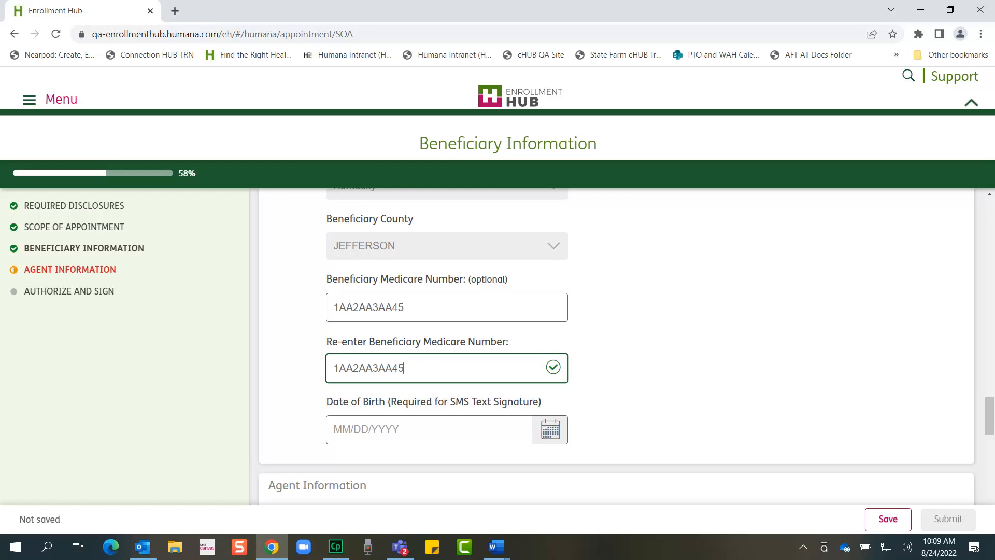
{"action": "key", "text": "Tab"}
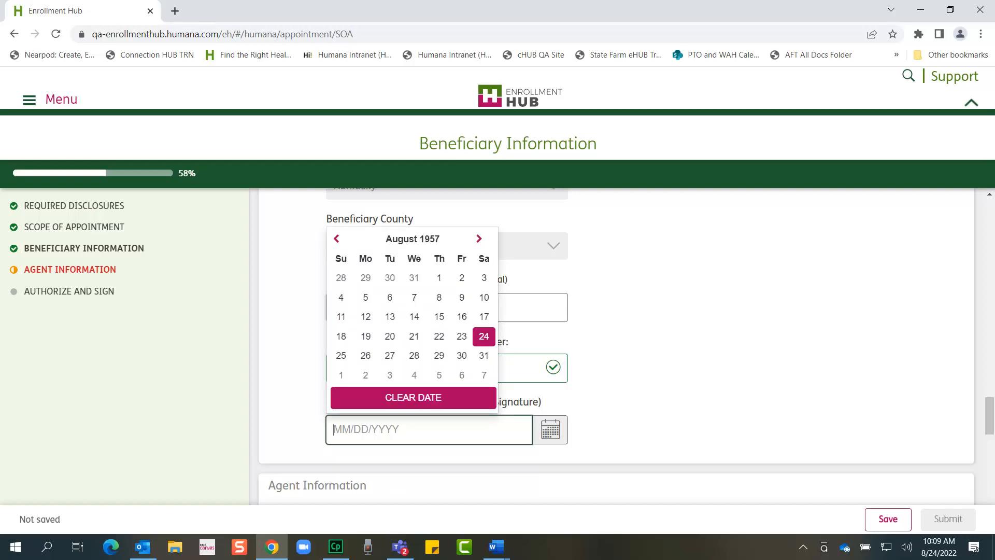
{"action": "left_click", "coordinate": [341, 297]}
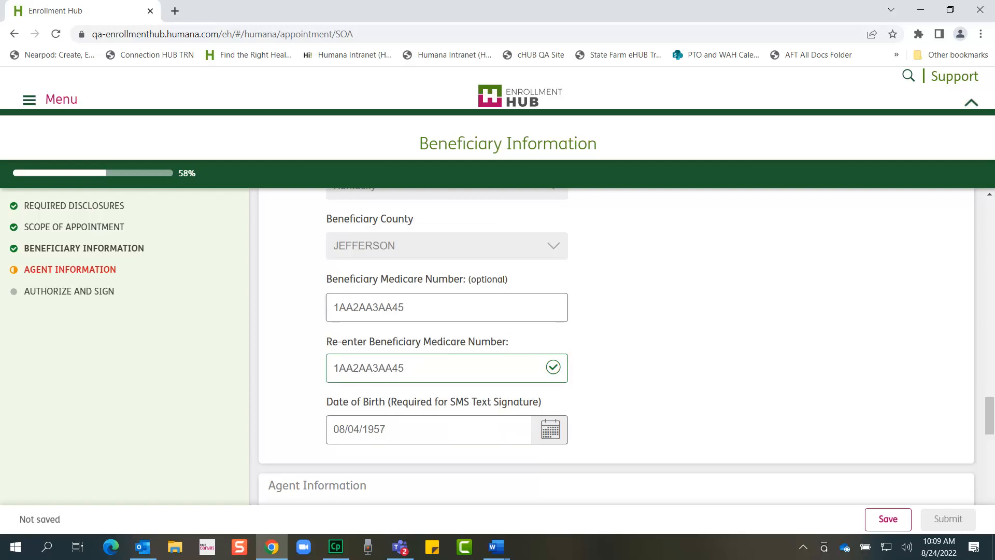
{"action": "key", "text": "Tab"}
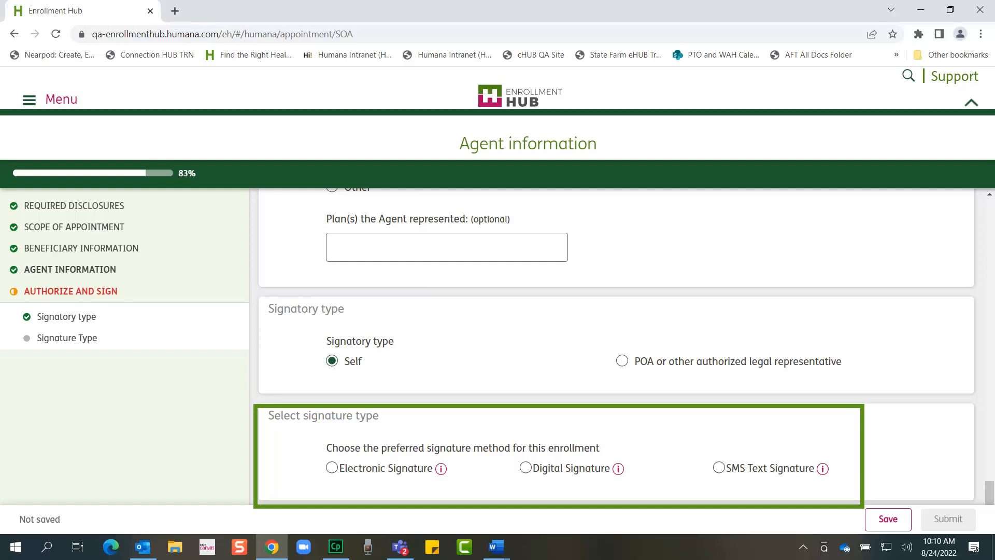
Select the electronic signature option under Select signature type
{"action": "left_click", "coordinate": [332, 467]}
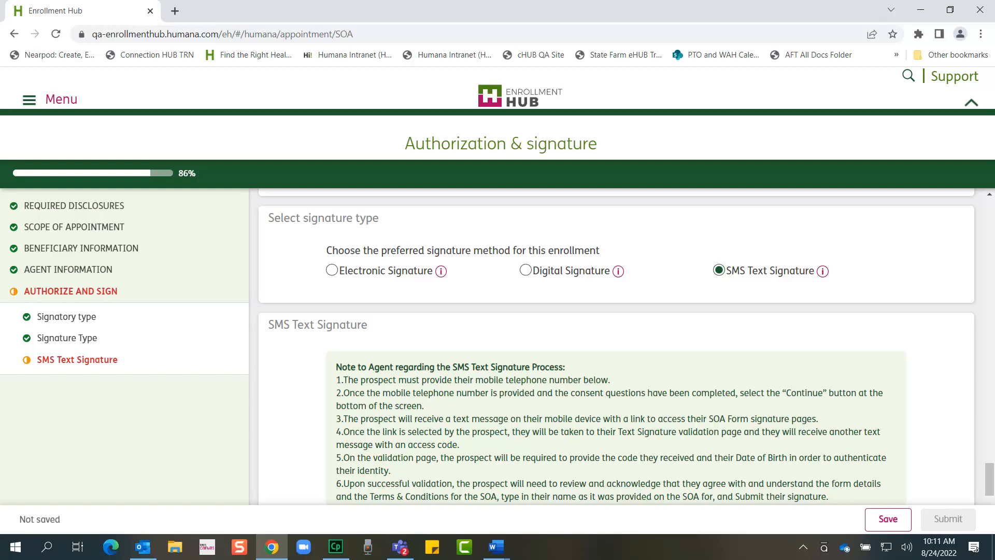
{"action": "scroll", "coordinate": [616, 347], "scroll_direction": "down", "scroll_amount": 2}
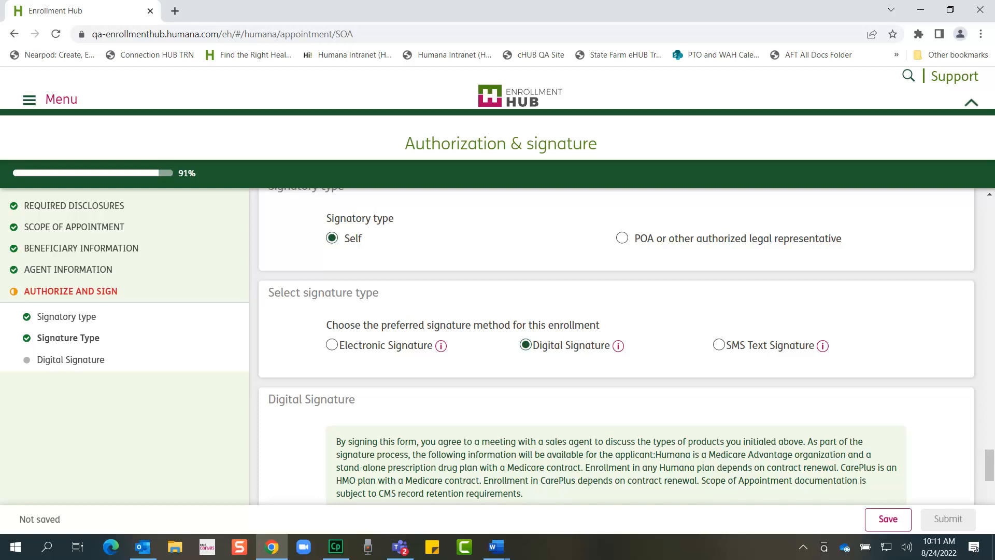
Scroll down to the Digital Signature section
{"action": "scroll", "coordinate": [617, 346], "scroll_direction": "down", "scroll_amount": 3}
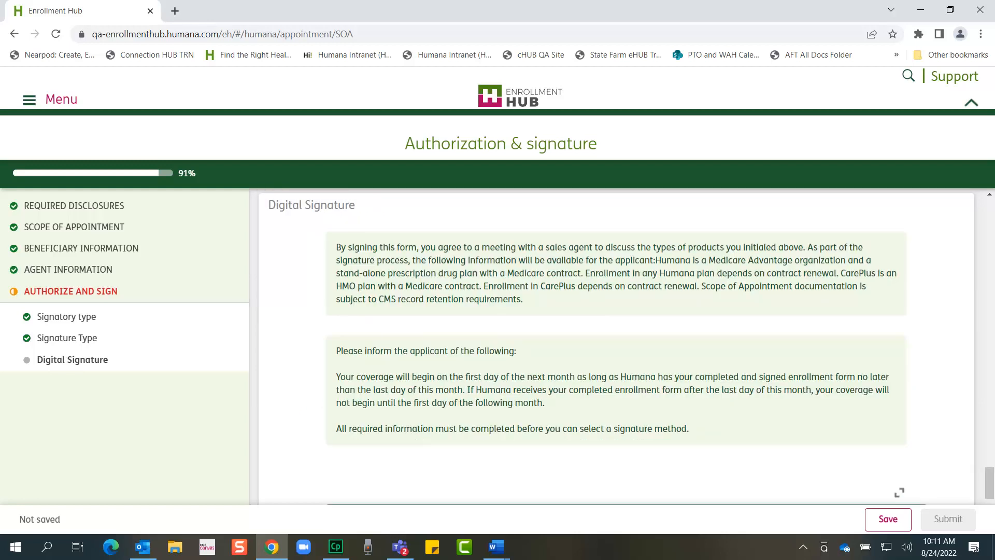
Scroll down to the signature box
{"action": "scroll", "coordinate": [617, 346], "scroll_direction": "down", "scroll_amount": 3}
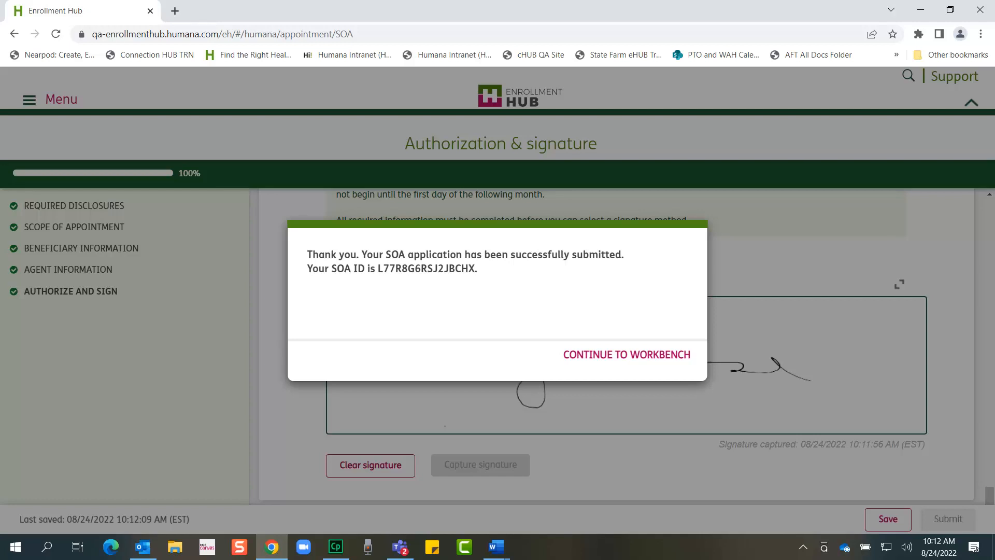
Continue from the submission confirmation to the Workbench
{"action": "key", "text": "Tab"}
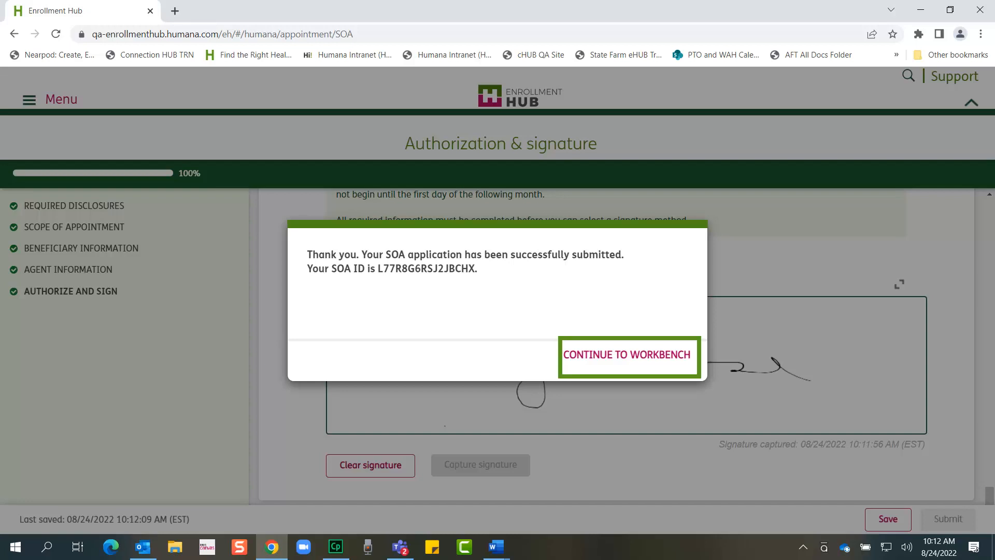
{"action": "key", "text": "Return"}
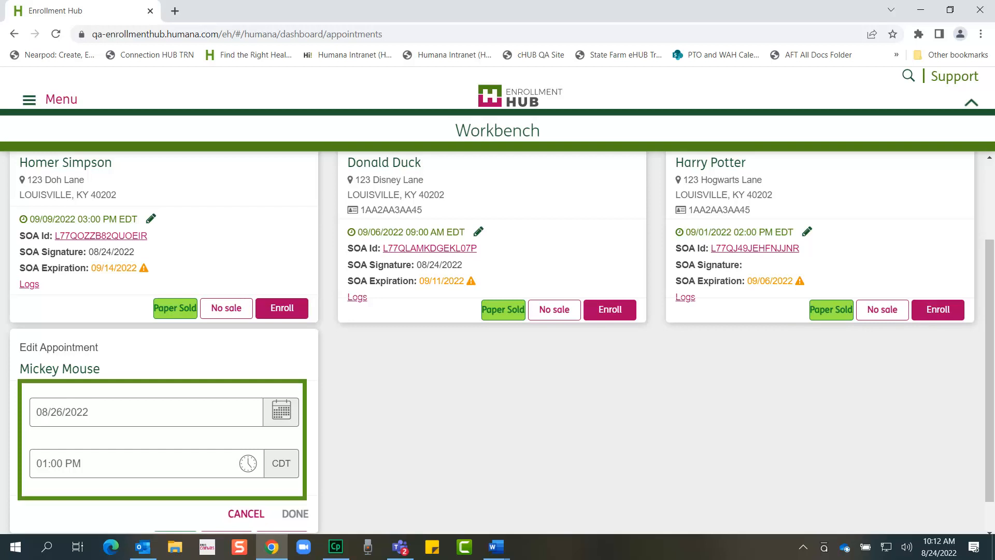
Change the appointment to 09/02/2022 at 3:00 pm in Edit Appointment
{"action": "left_click", "coordinate": [146, 412]}
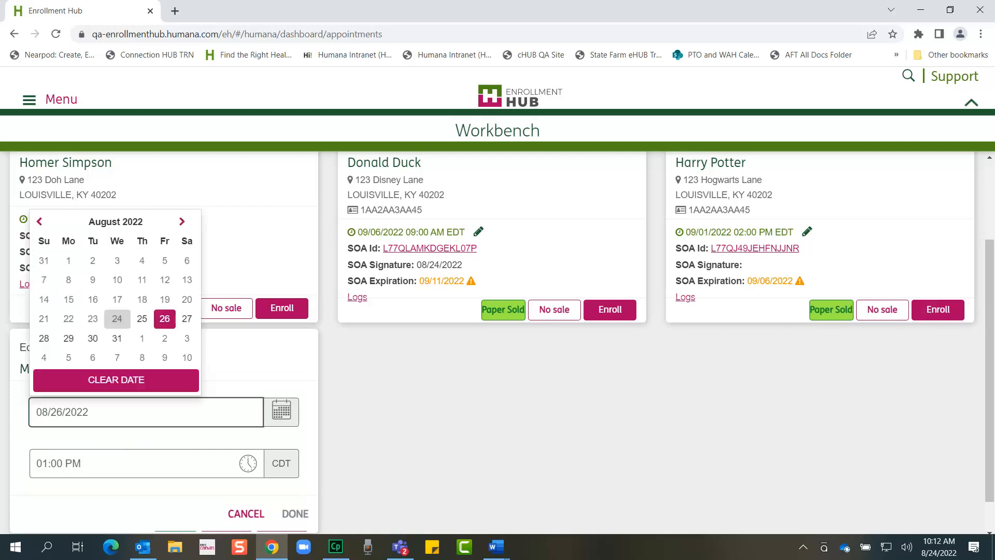
{"action": "left_click", "coordinate": [165, 338]}
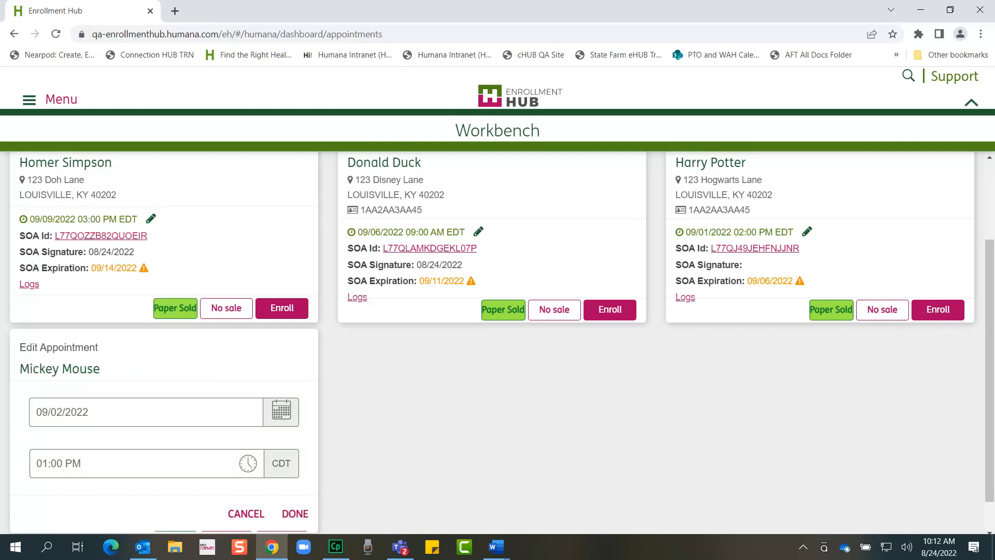
{"action": "left_click", "coordinate": [147, 463]}
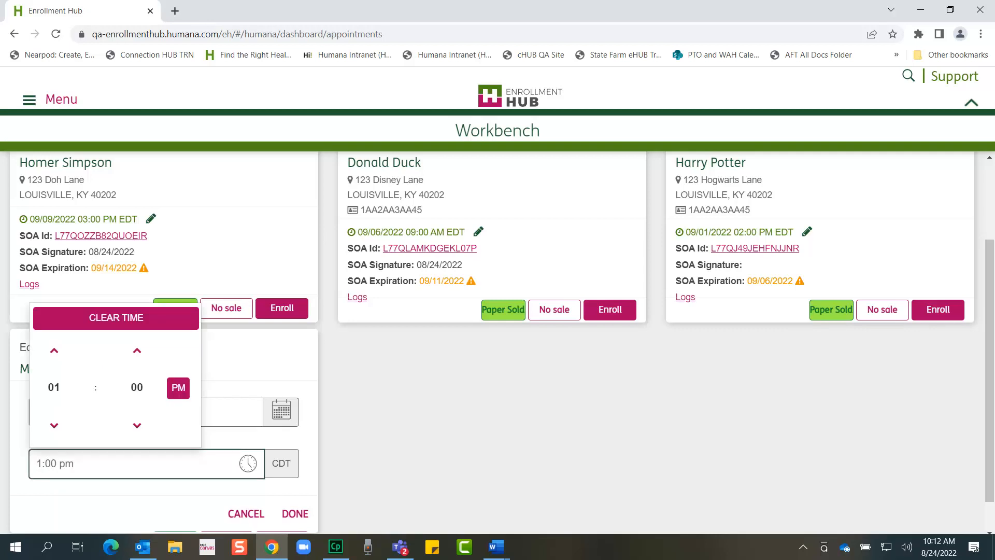
{"action": "left_click", "coordinate": [54, 387]}
{"action": "left_click", "coordinate": [178, 355]}
{"action": "left_click", "coordinate": [295, 513]}
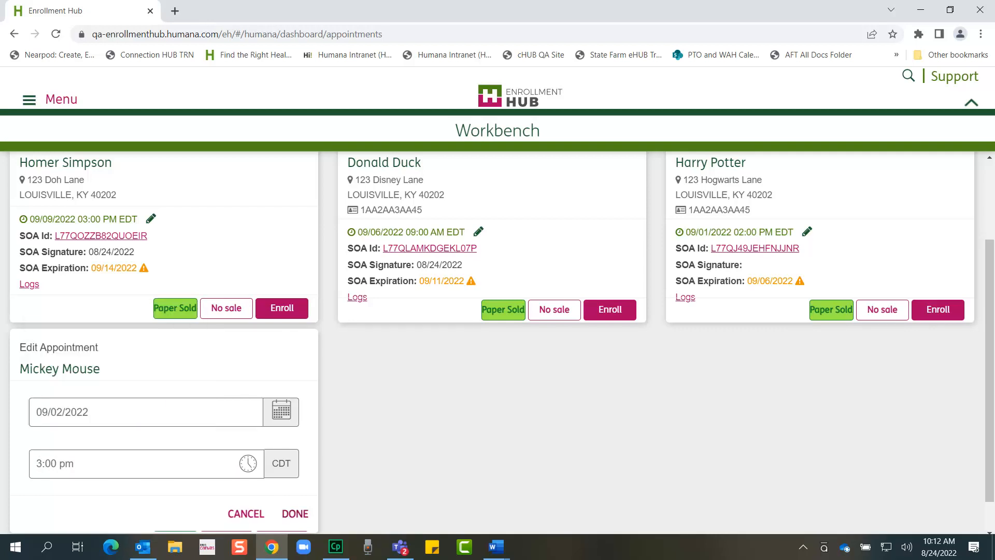